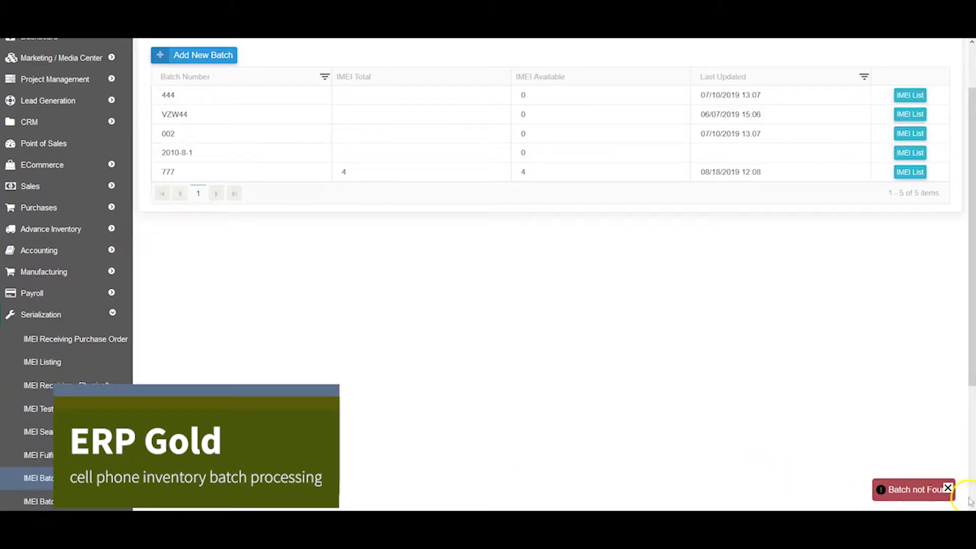
Dismiss the 'Batch not Found' notice and return to the top of the IMEI Batch list
{"action": "left_click", "coordinate": [947, 488]}
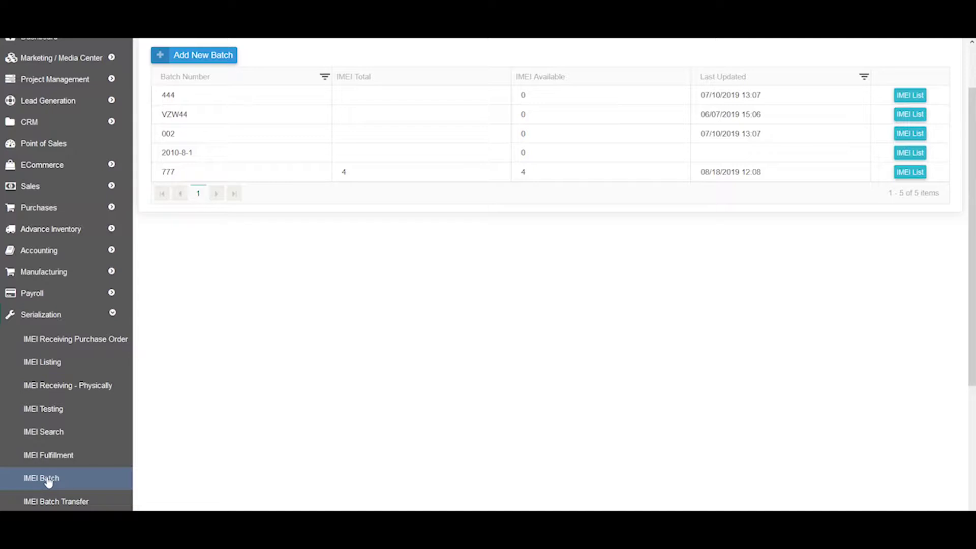
{"action": "left_click", "coordinate": [59, 484]}
{"action": "left_click", "coordinate": [67, 482]}
{"action": "scroll", "coordinate": [212, 238], "scroll_direction": "up", "scroll_amount": 2}
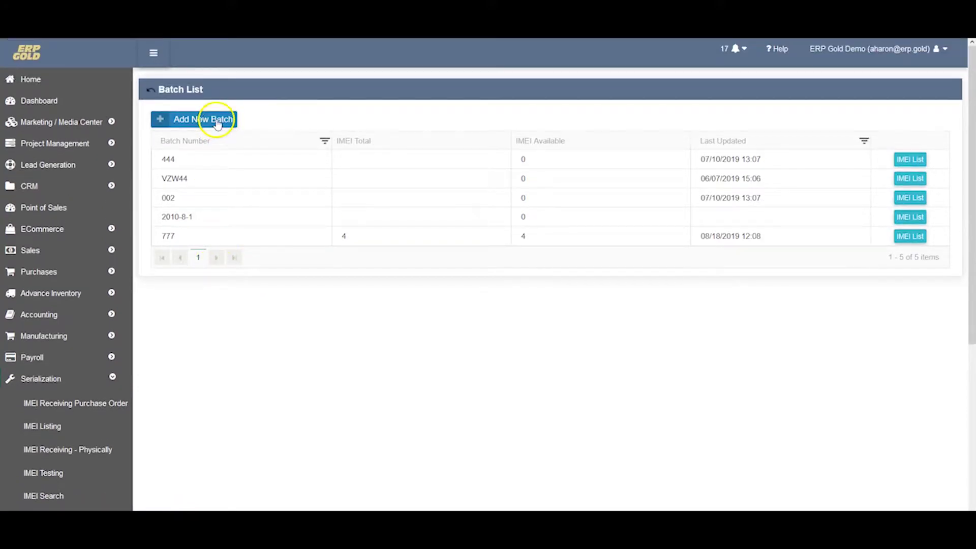
{"action": "left_click", "coordinate": [217, 122]}
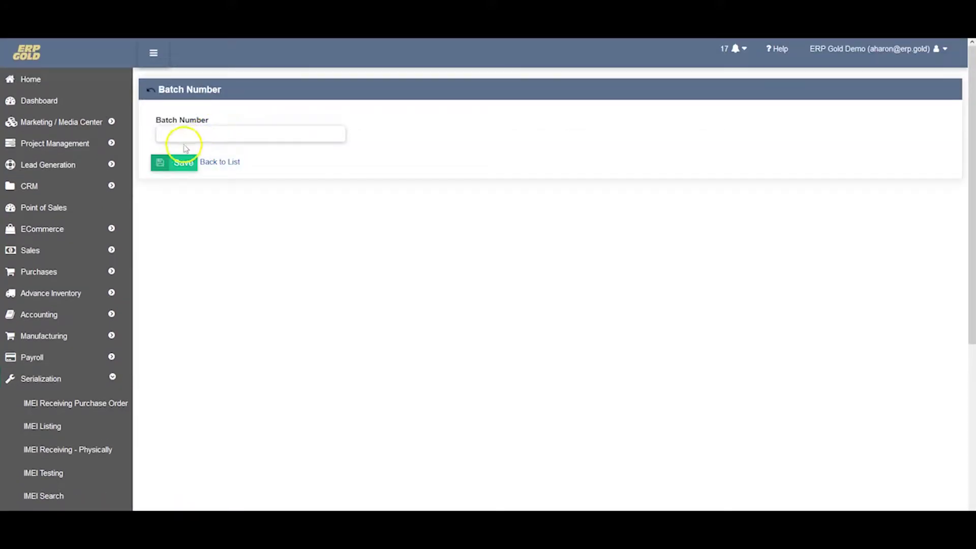
{"action": "left_click", "coordinate": [192, 131]}
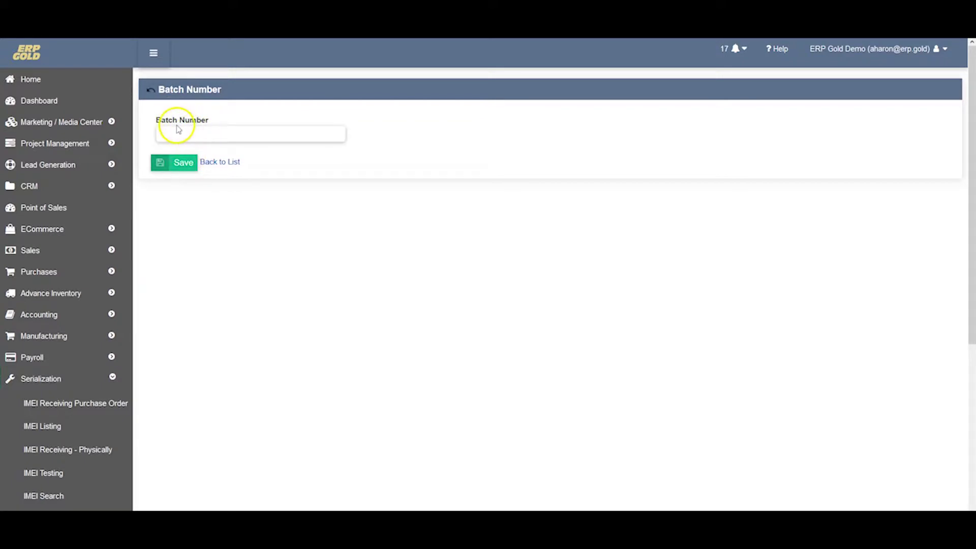
{"action": "type", "text": "777"}
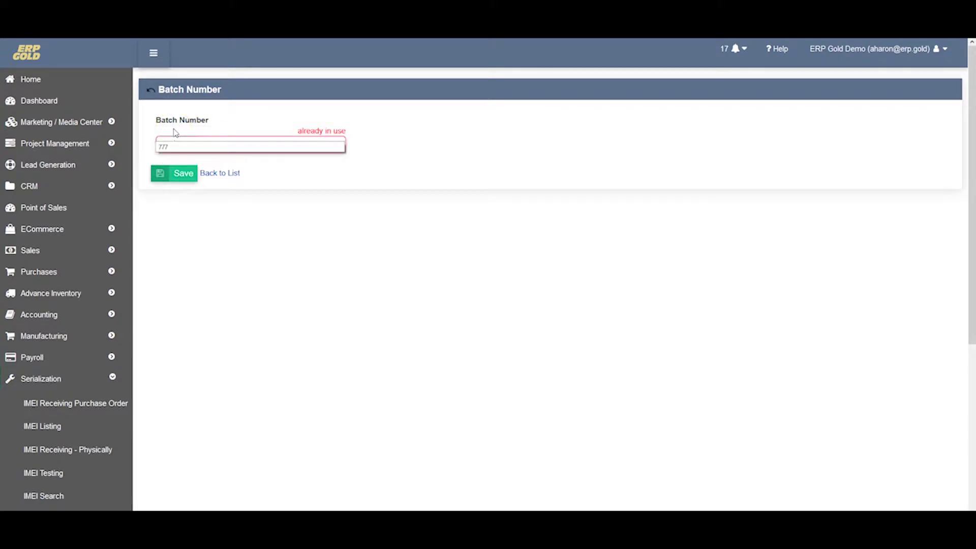
{"action": "left_click", "coordinate": [230, 173]}
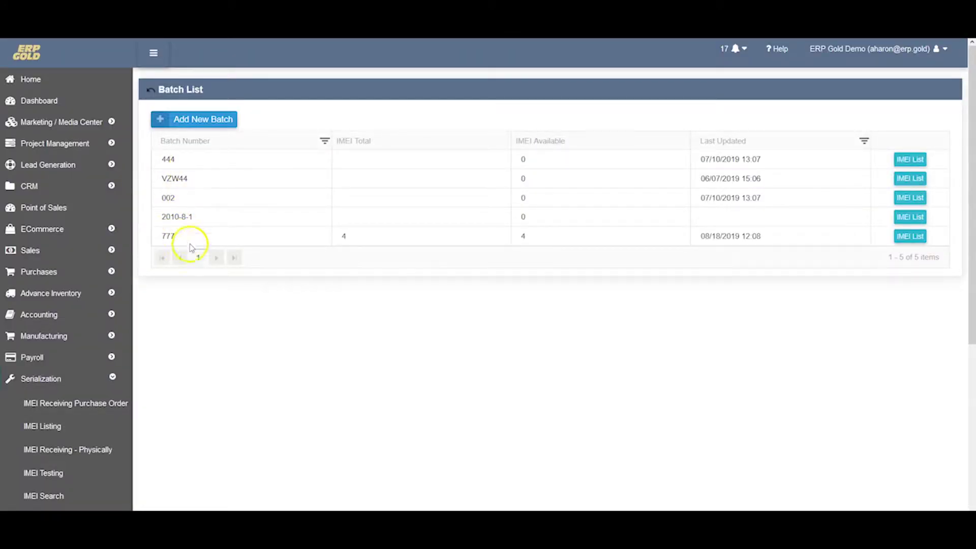
{"action": "left_click", "coordinate": [916, 241]}
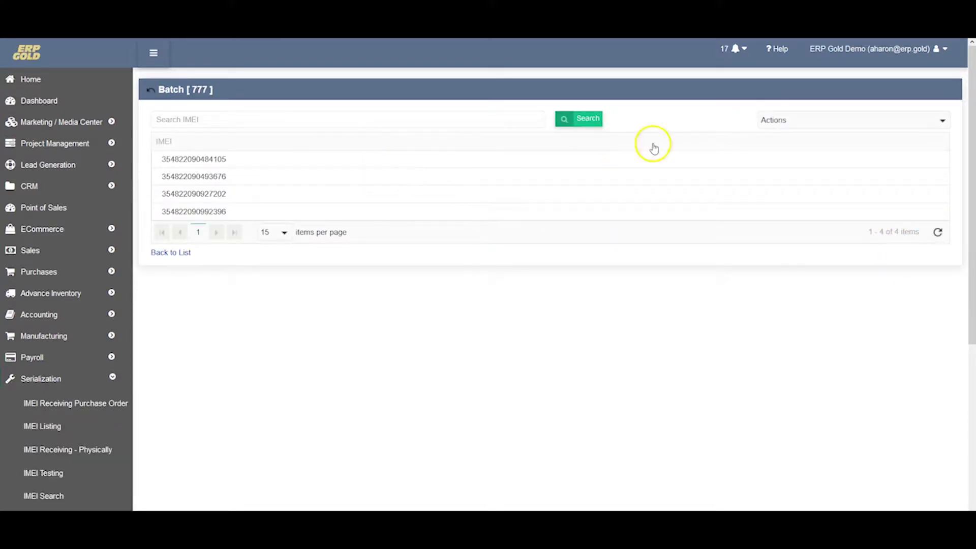
{"action": "left_click", "coordinate": [828, 120]}
{"action": "left_click", "coordinate": [815, 154]}
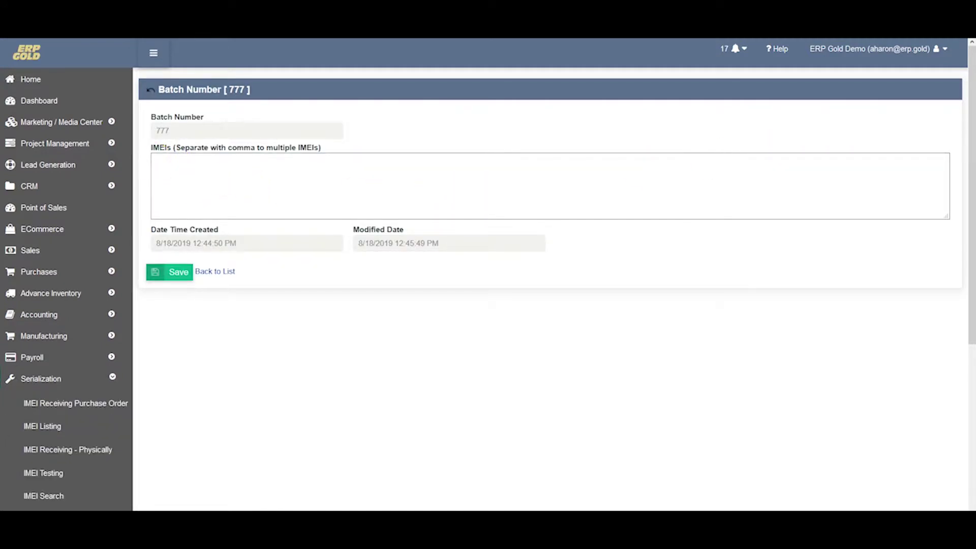
{"action": "mouse_move", "coordinate": [362, 508]}
{"action": "left_click", "coordinate": [386, 467]}
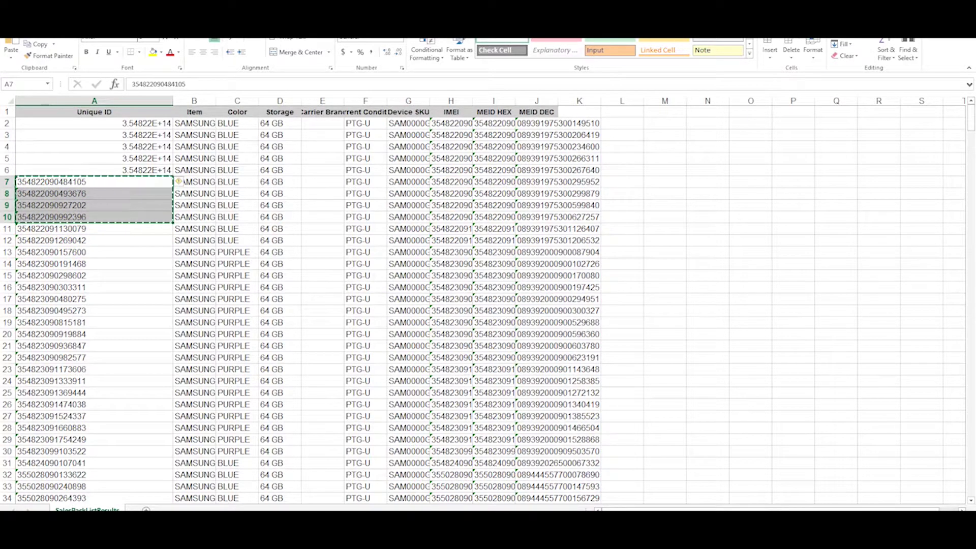
{"action": "key", "text": "alt+Tab"}
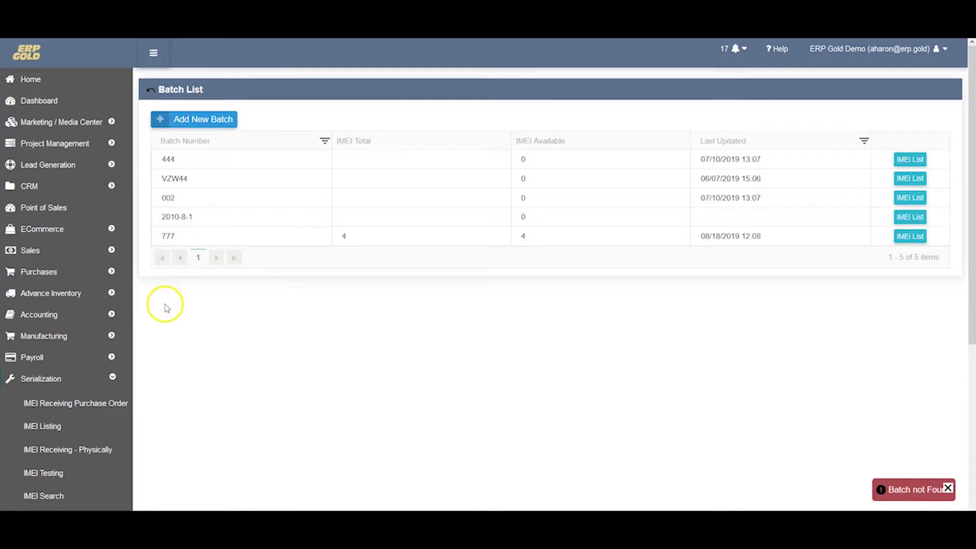
{"action": "scroll", "coordinate": [165, 307], "scroll_direction": "down", "scroll_amount": 2}
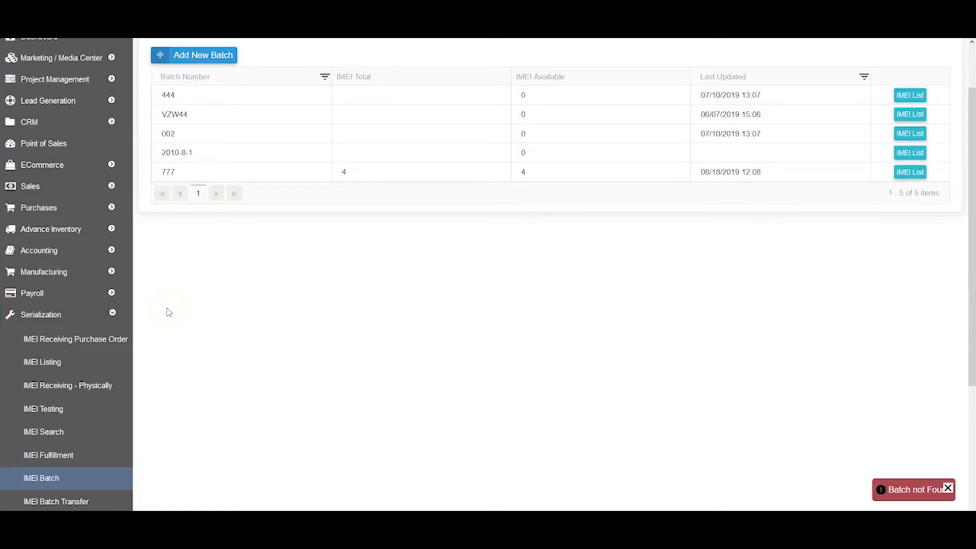
{"action": "scroll", "coordinate": [168, 313], "scroll_direction": "up", "scroll_amount": 2}
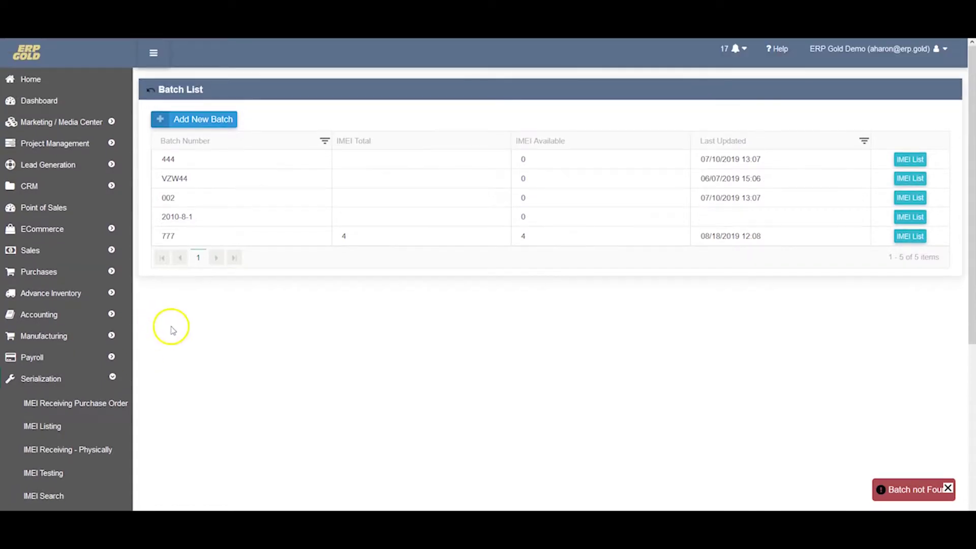
{"action": "left_click", "coordinate": [70, 402]}
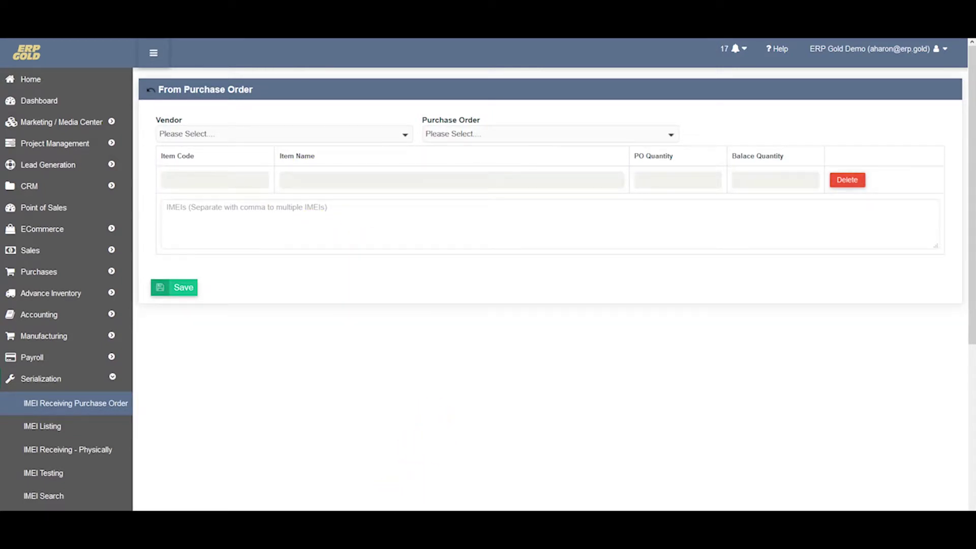
{"action": "left_click", "coordinate": [400, 460]}
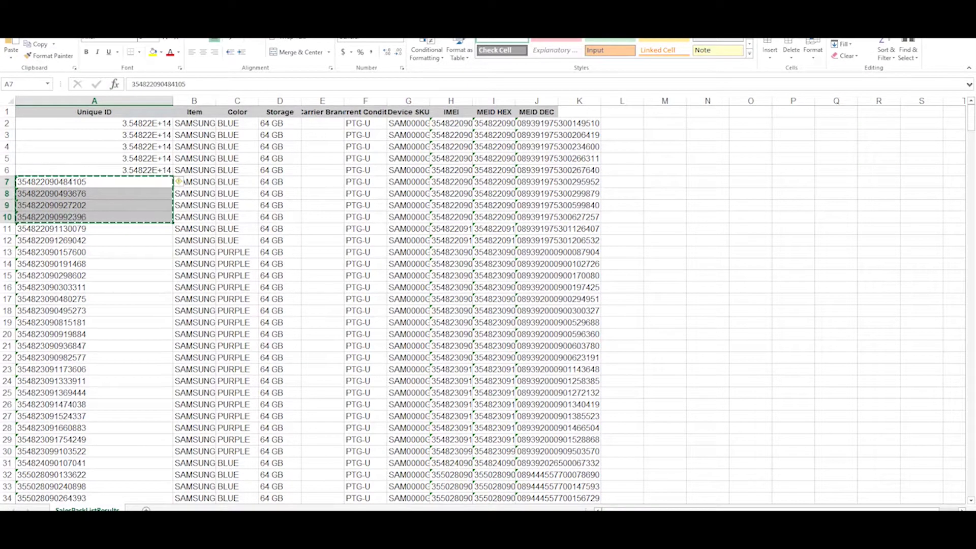
{"action": "key", "text": "alt+Tab"}
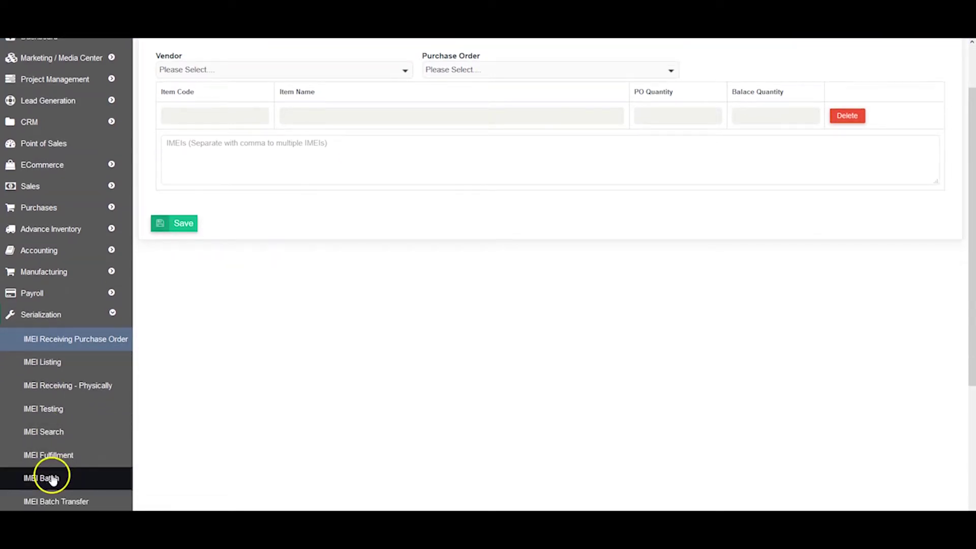
{"action": "left_click", "coordinate": [53, 481]}
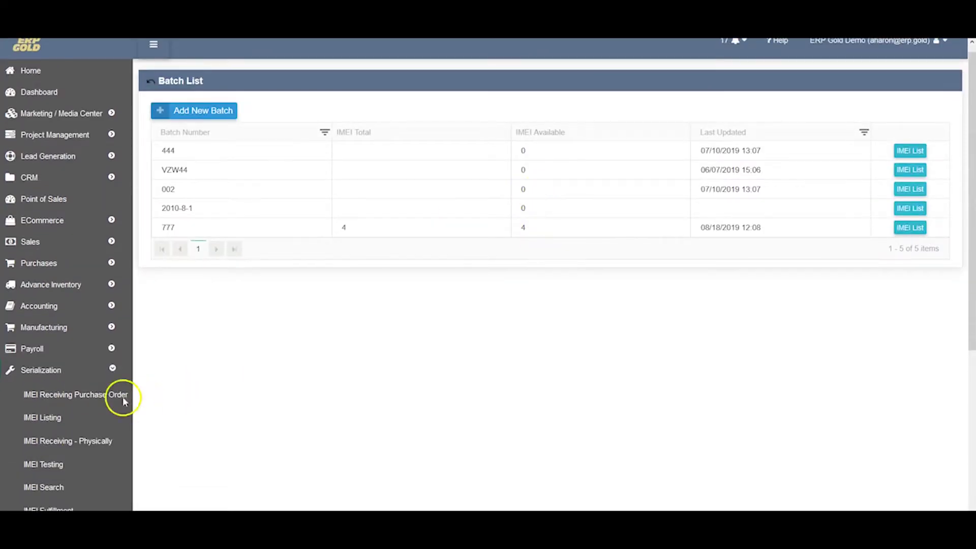
{"action": "scroll", "coordinate": [124, 401], "scroll_direction": "down", "scroll_amount": 1}
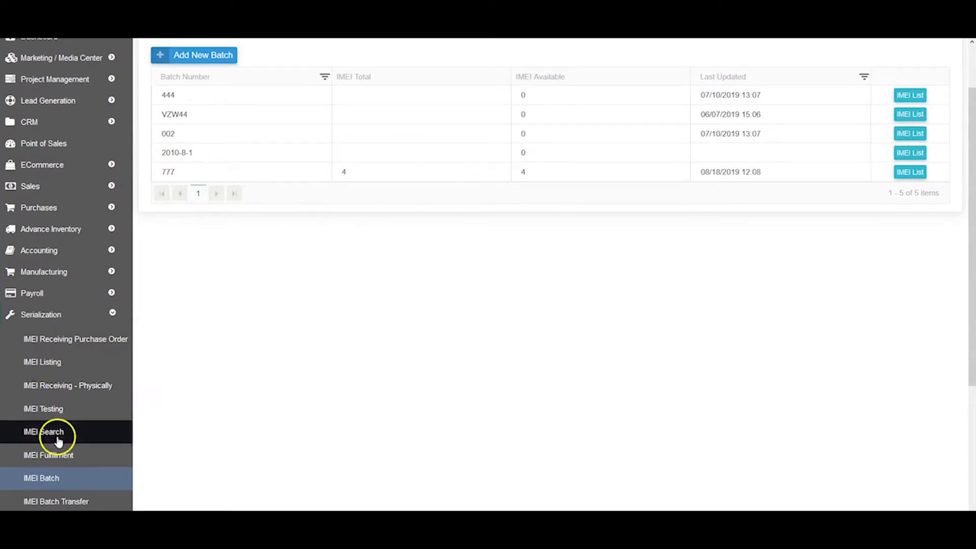
{"action": "scroll", "coordinate": [59, 447], "scroll_direction": "down", "scroll_amount": 1}
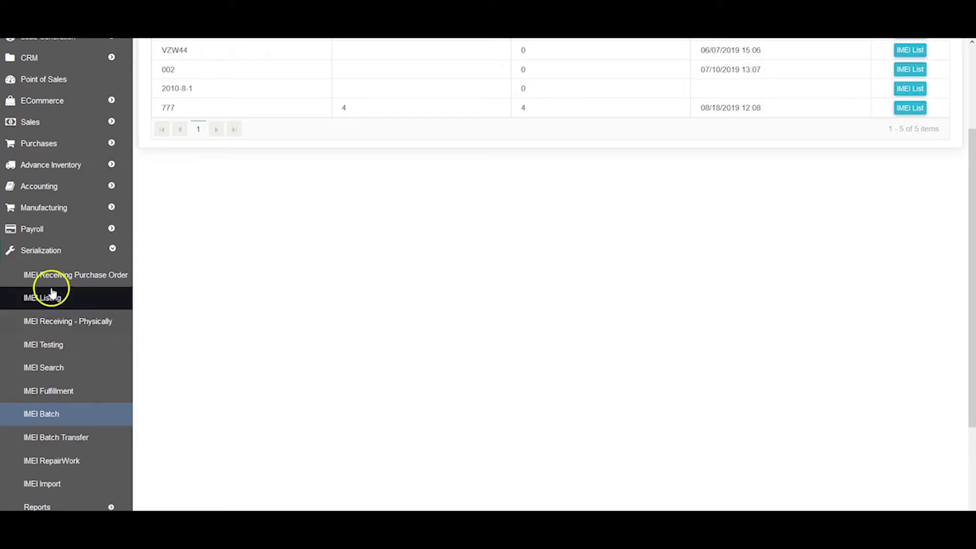
{"action": "scroll", "coordinate": [79, 386], "scroll_direction": "down", "scroll_amount": 2}
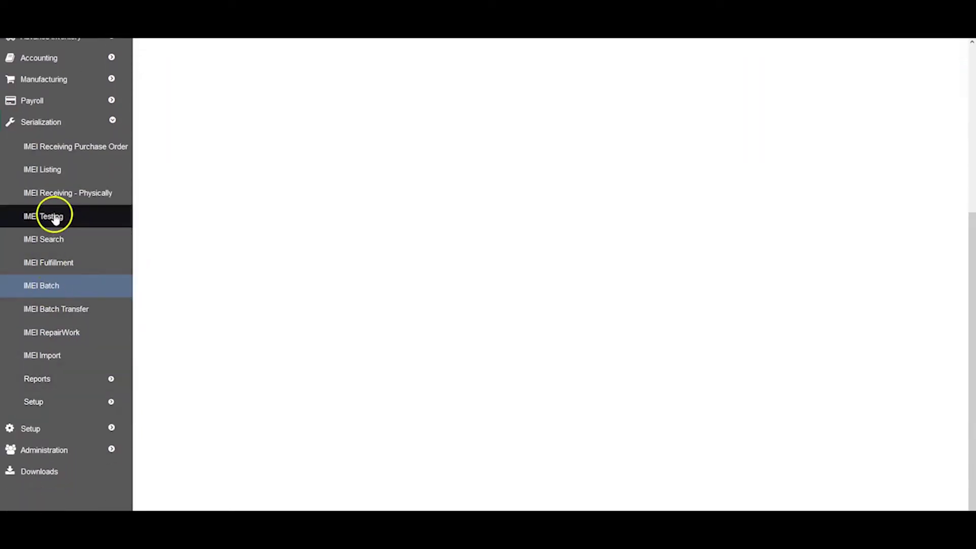
Open the IMEI testing form and enter batch number 777
{"action": "left_click", "coordinate": [54, 217]}
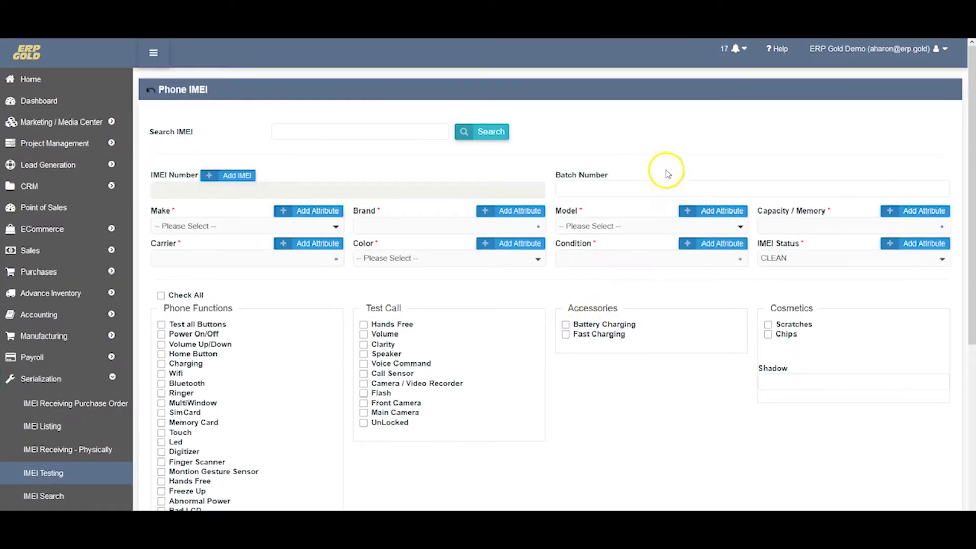
{"action": "left_click", "coordinate": [659, 183]}
{"action": "type", "text": "777"}
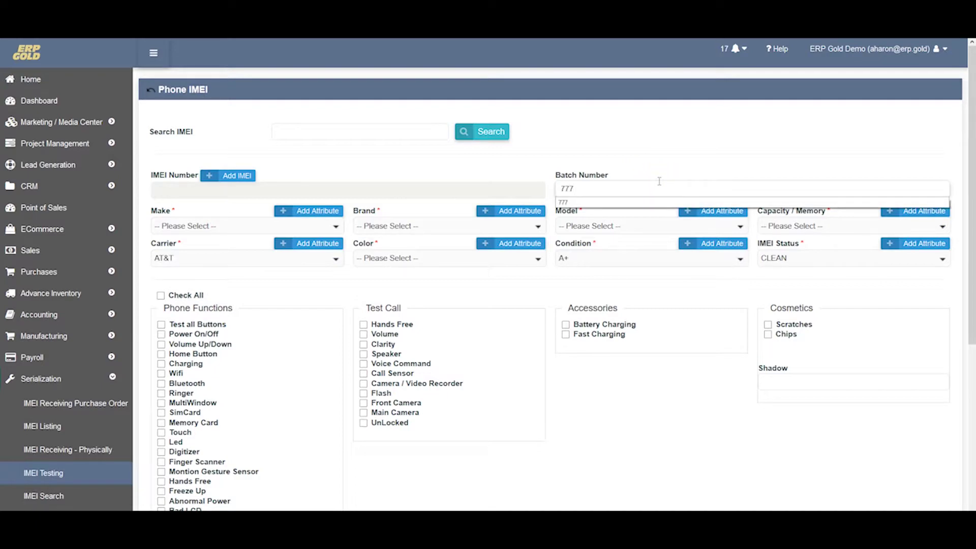
{"action": "left_click", "coordinate": [686, 159]}
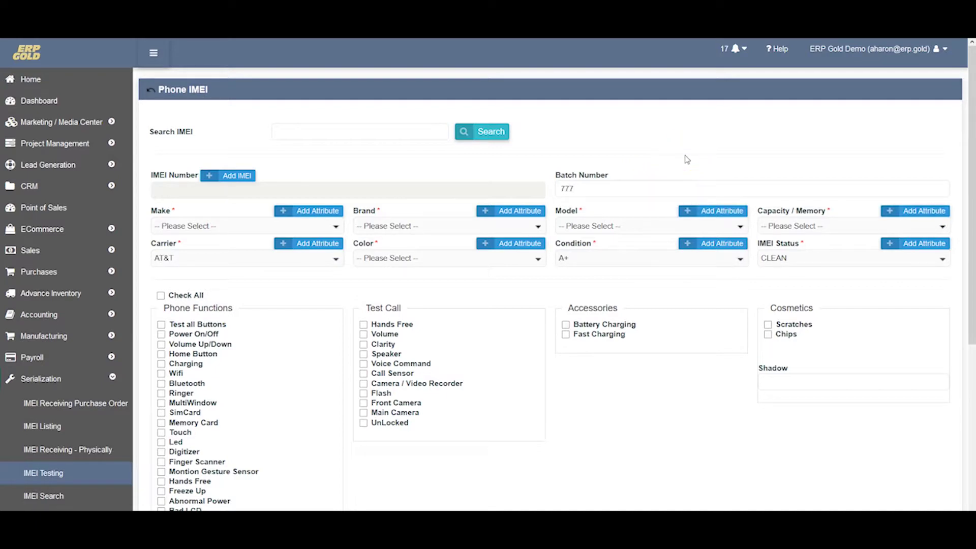
Set the phone to SAMSUNG GALAXY S5, 16GB, colour BLACK
{"action": "left_click", "coordinate": [338, 227]}
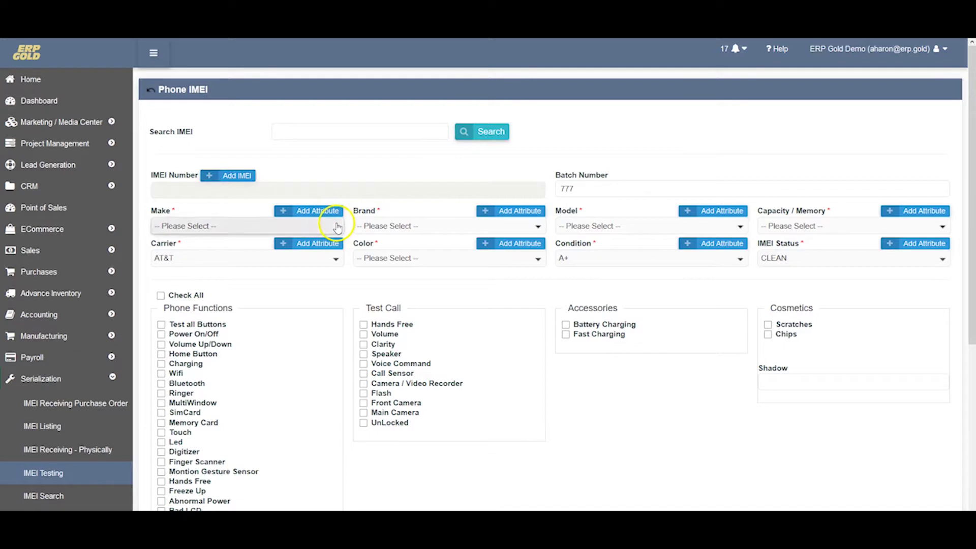
{"action": "left_click", "coordinate": [294, 254]}
{"action": "left_click", "coordinate": [443, 229]}
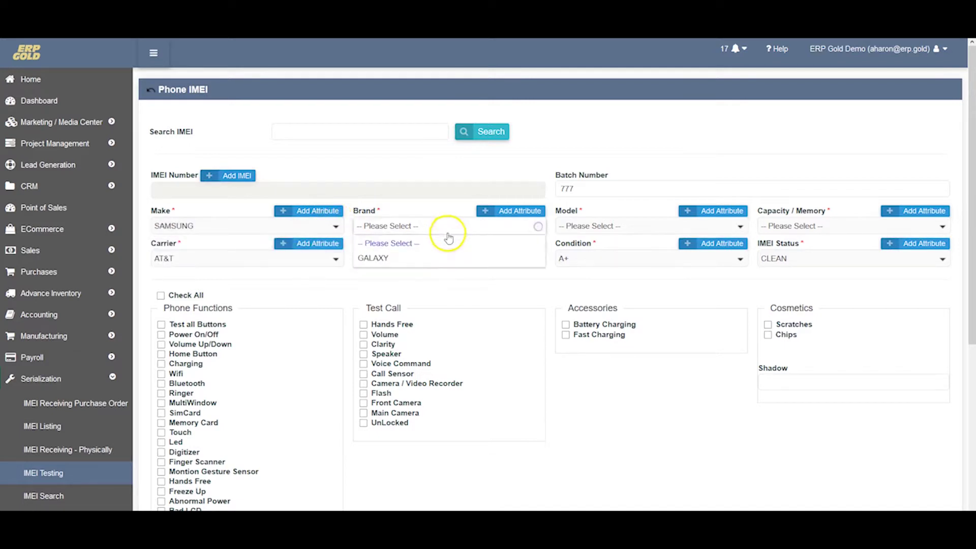
{"action": "left_click", "coordinate": [437, 264]}
{"action": "left_click", "coordinate": [599, 225]}
{"action": "left_click", "coordinate": [610, 286]}
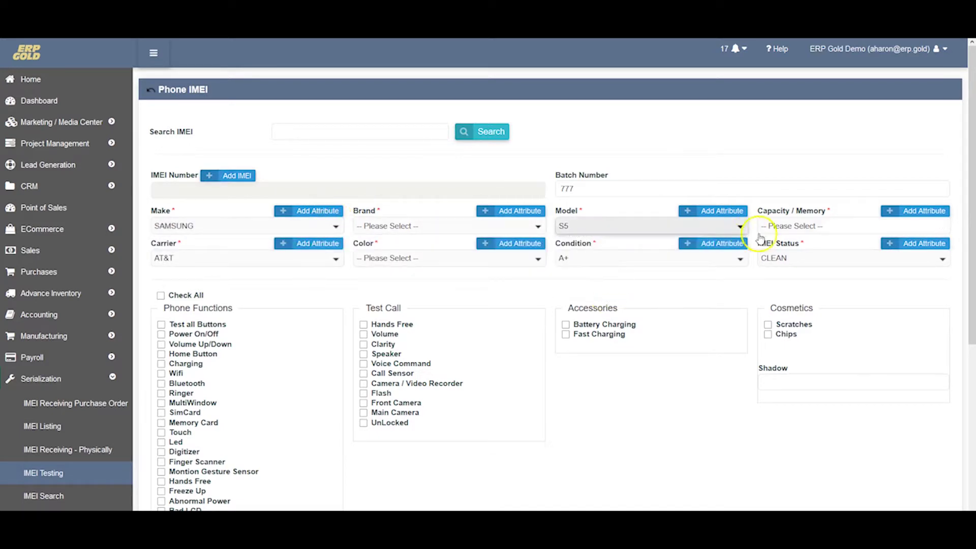
{"action": "left_click", "coordinate": [760, 232]}
{"action": "left_click", "coordinate": [803, 275]}
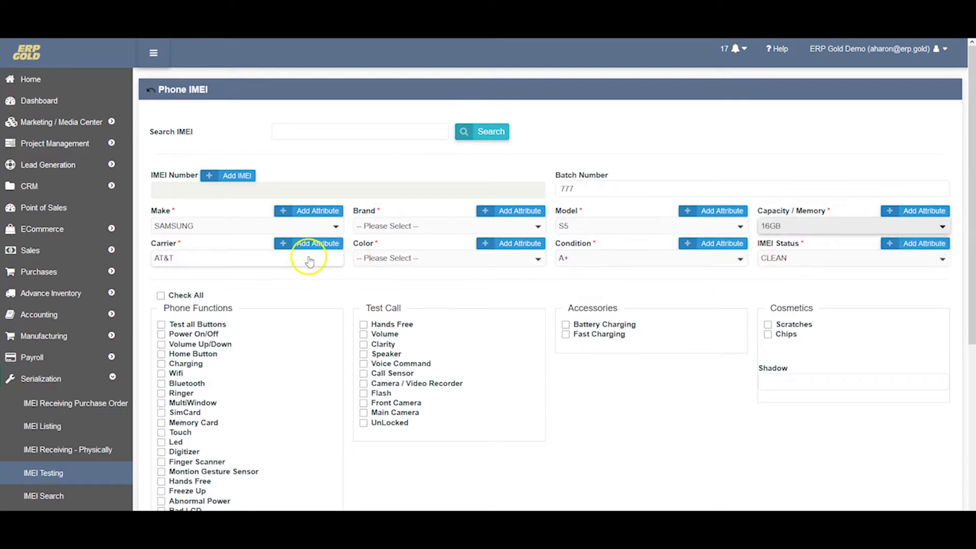
{"action": "left_click", "coordinate": [482, 259]}
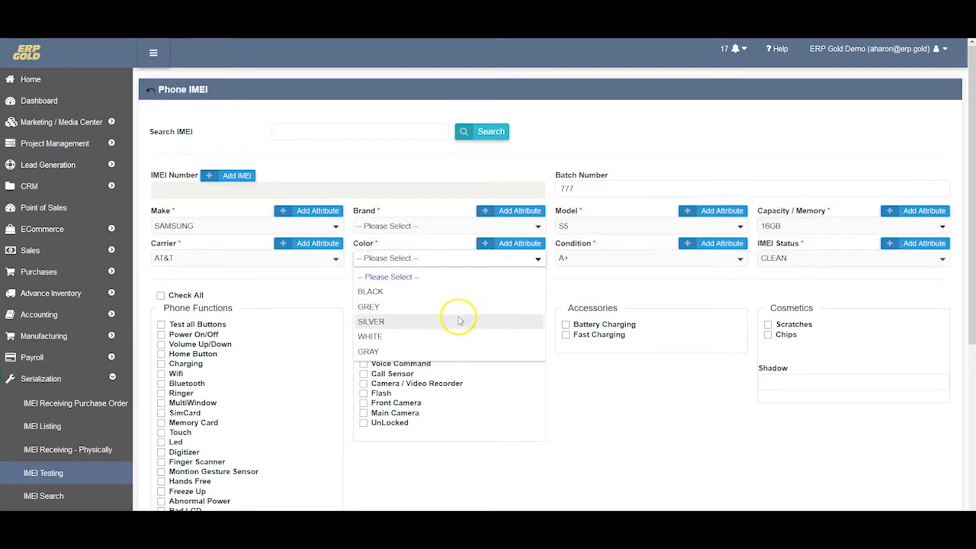
{"action": "left_click", "coordinate": [442, 291]}
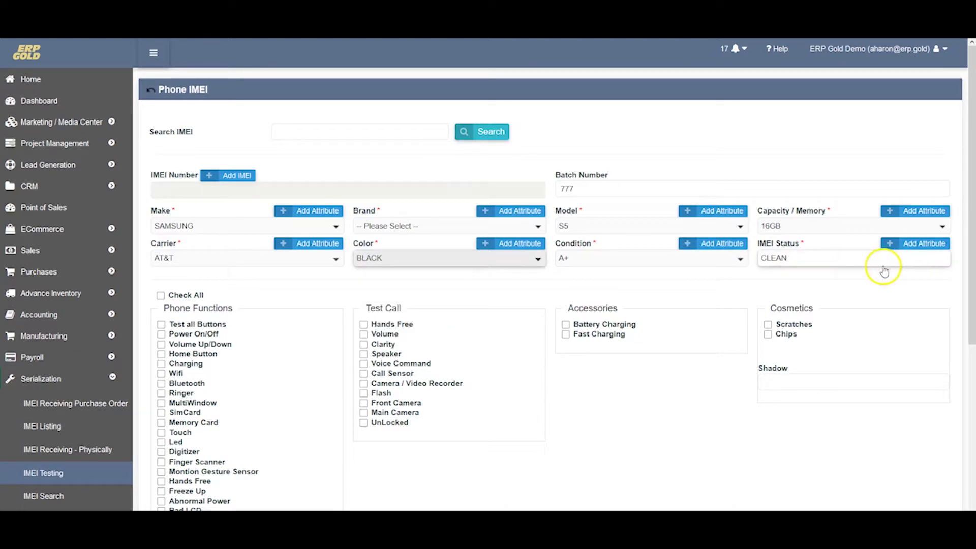
Mark all test items as passed and set the status to STOCK
{"action": "left_click", "coordinate": [160, 296]}
{"action": "scroll", "coordinate": [372, 300], "scroll_direction": "down", "scroll_amount": 5}
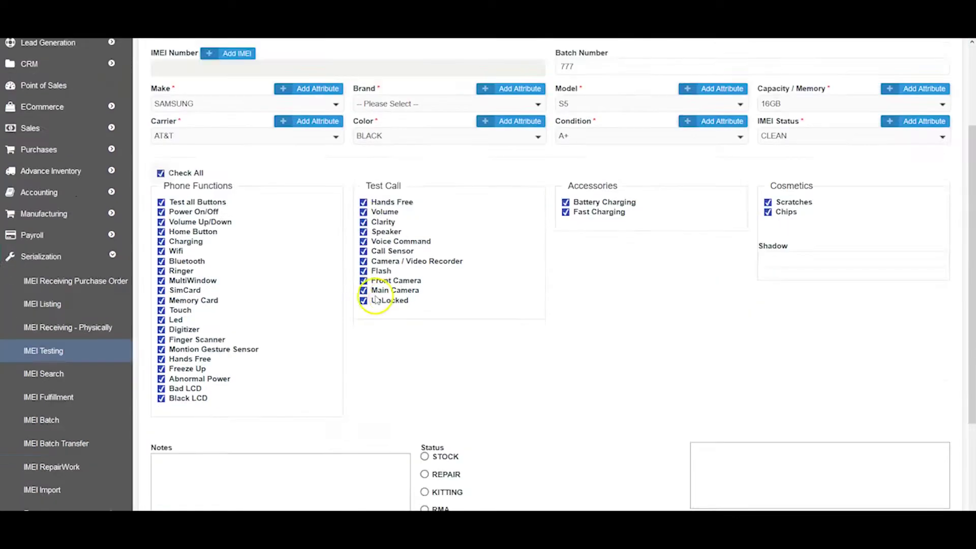
{"action": "left_click", "coordinate": [425, 308]}
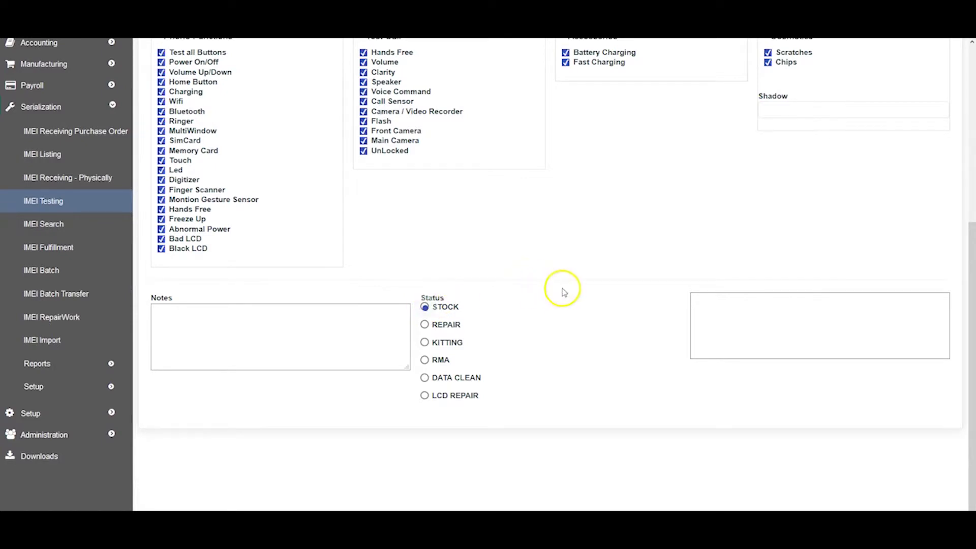
{"action": "scroll", "coordinate": [556, 300], "scroll_direction": "up", "scroll_amount": 2}
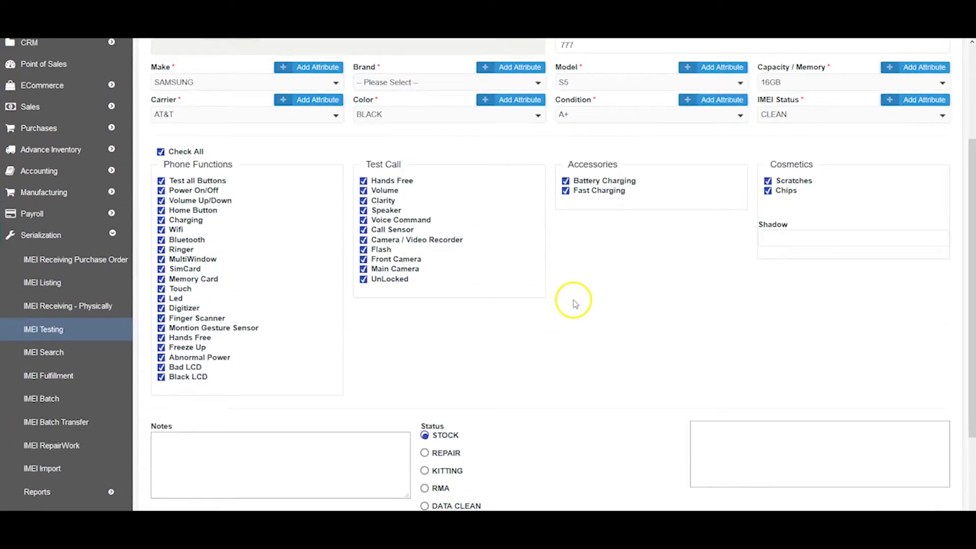
{"action": "scroll", "coordinate": [571, 303], "scroll_direction": "up", "scroll_amount": 3}
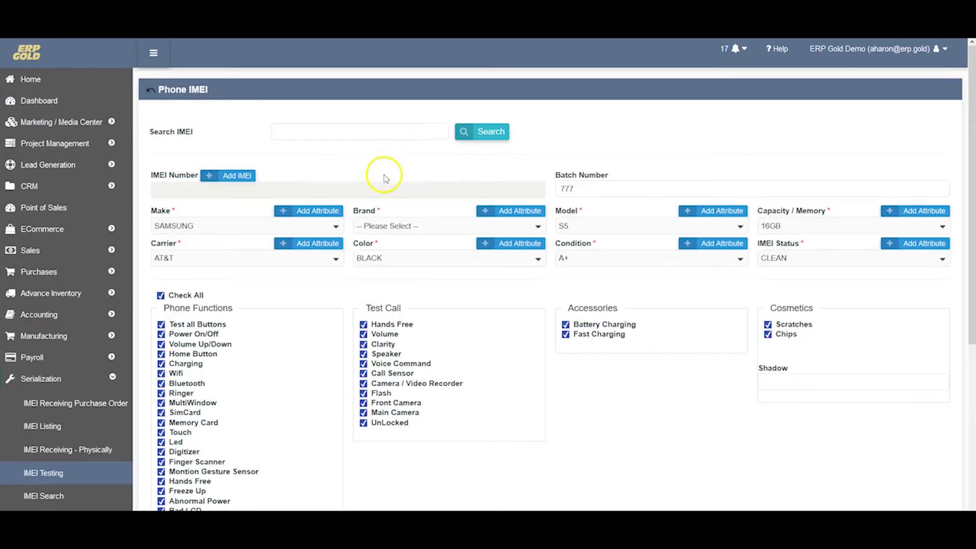
{"action": "left_click", "coordinate": [604, 184]}
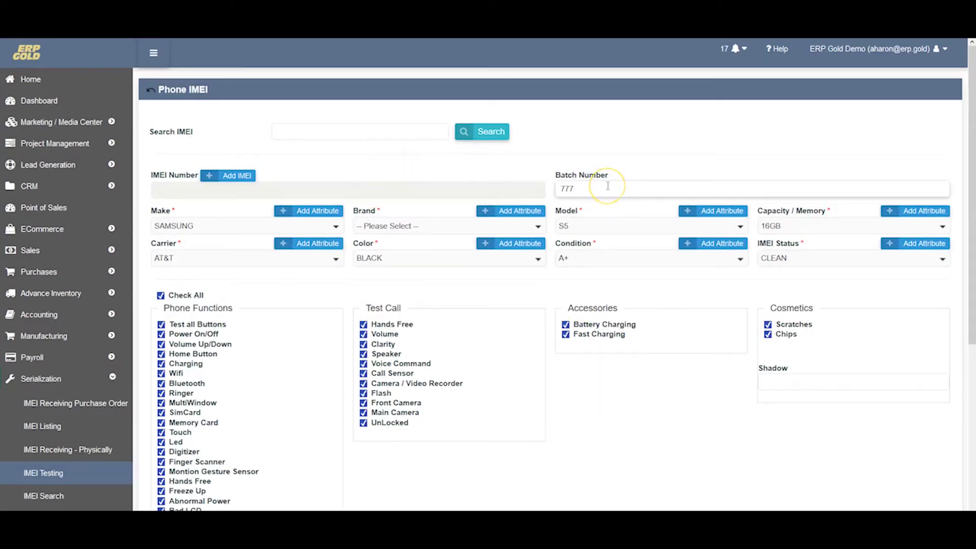
{"action": "double_click", "coordinate": [605, 188]}
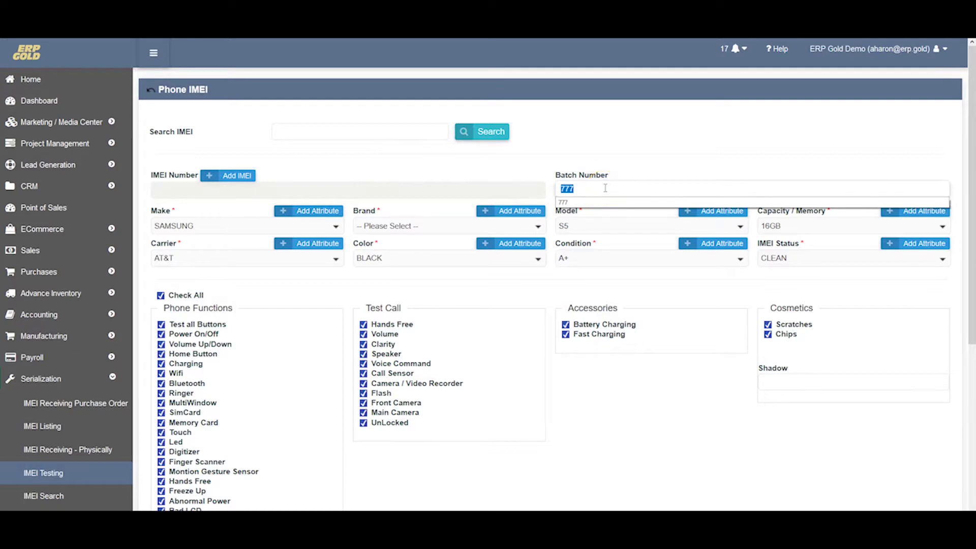
{"action": "left_click", "coordinate": [605, 188]}
{"action": "left_click", "coordinate": [376, 192]}
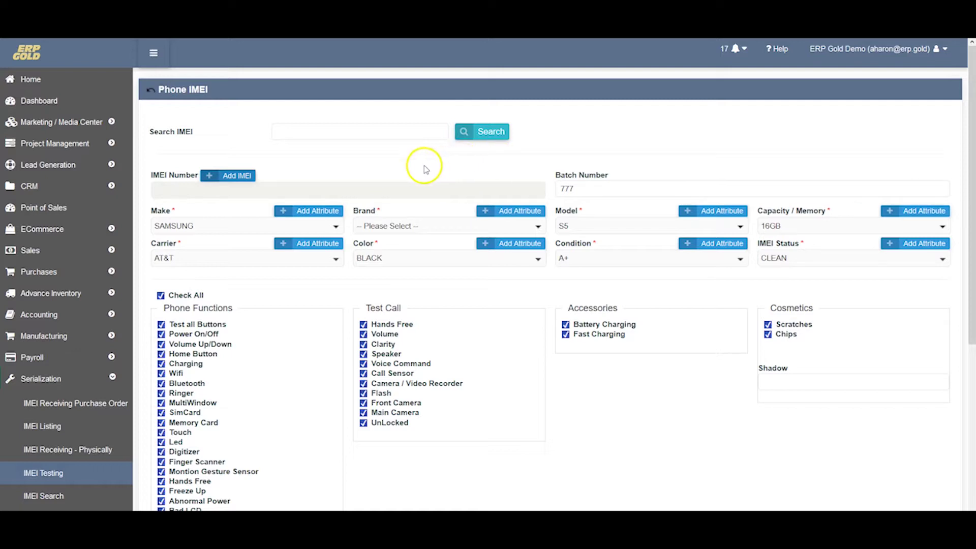
{"action": "left_click", "coordinate": [594, 192]}
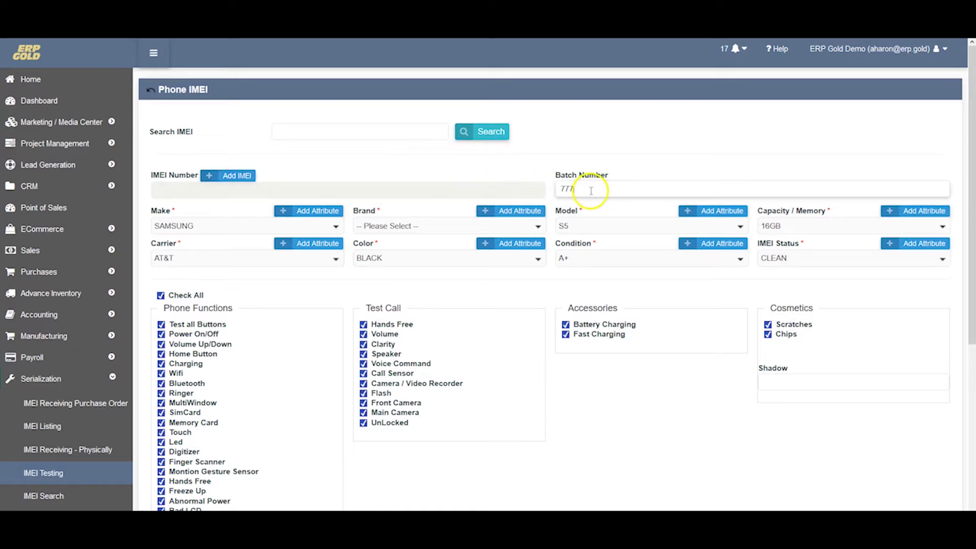
{"action": "left_click_drag", "start_coordinate": [591, 191], "coordinate": [553, 187]}
{"action": "left_click", "coordinate": [578, 186]}
{"action": "left_click", "coordinate": [569, 188]}
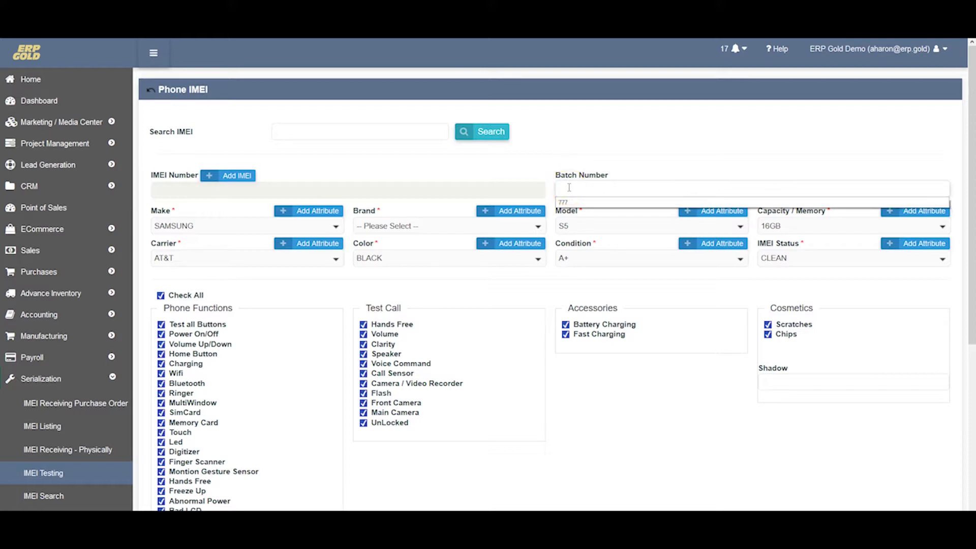
{"action": "left_click", "coordinate": [608, 147]}
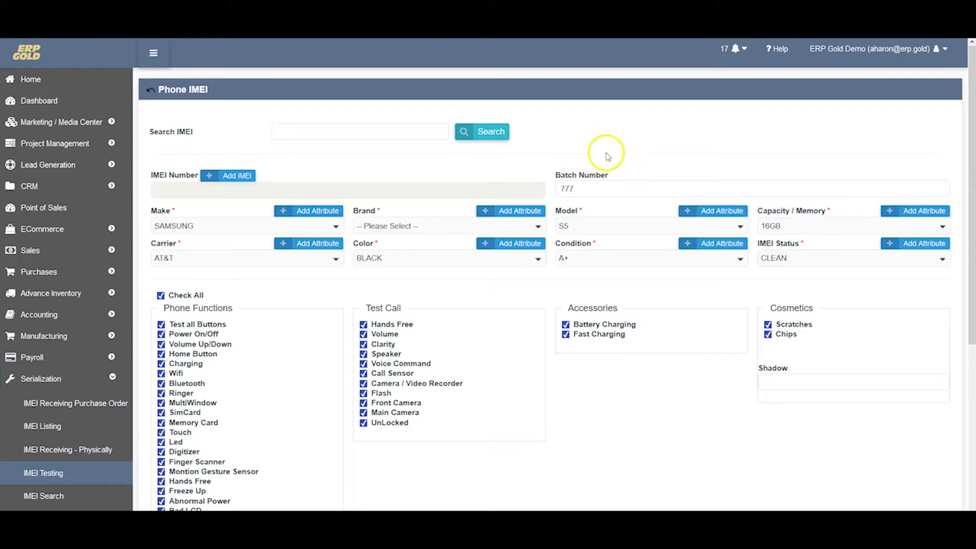
Recheck batch number 777 on the testing form and close the colour dropdown, keeping BLACK
{"action": "scroll", "coordinate": [493, 312], "scroll_direction": "down", "scroll_amount": 5}
{"action": "scroll", "coordinate": [497, 315], "scroll_direction": "up", "scroll_amount": 2}
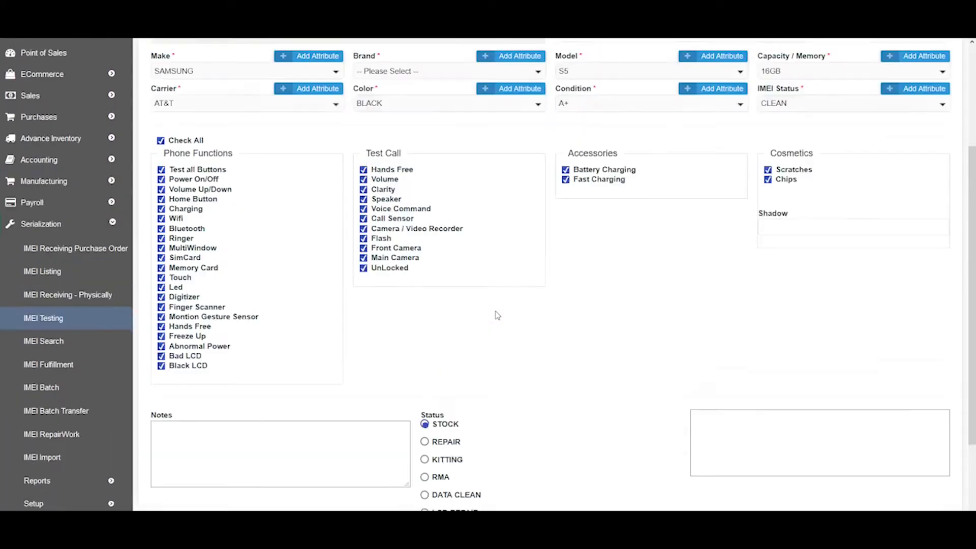
{"action": "scroll", "coordinate": [502, 316], "scroll_direction": "up", "scroll_amount": 2}
{"action": "scroll", "coordinate": [505, 316], "scroll_direction": "down", "scroll_amount": 1}
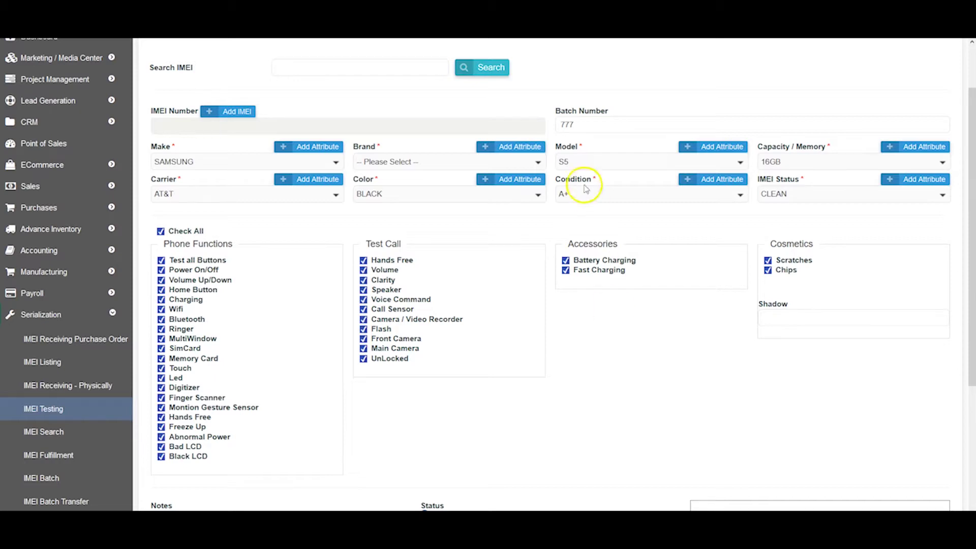
{"action": "left_click", "coordinate": [572, 124]}
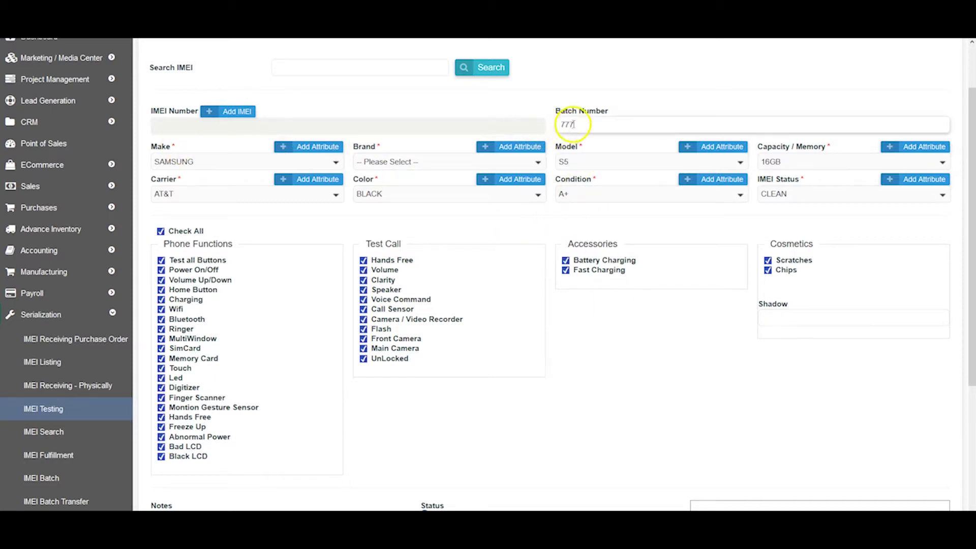
{"action": "double_click", "coordinate": [562, 122]}
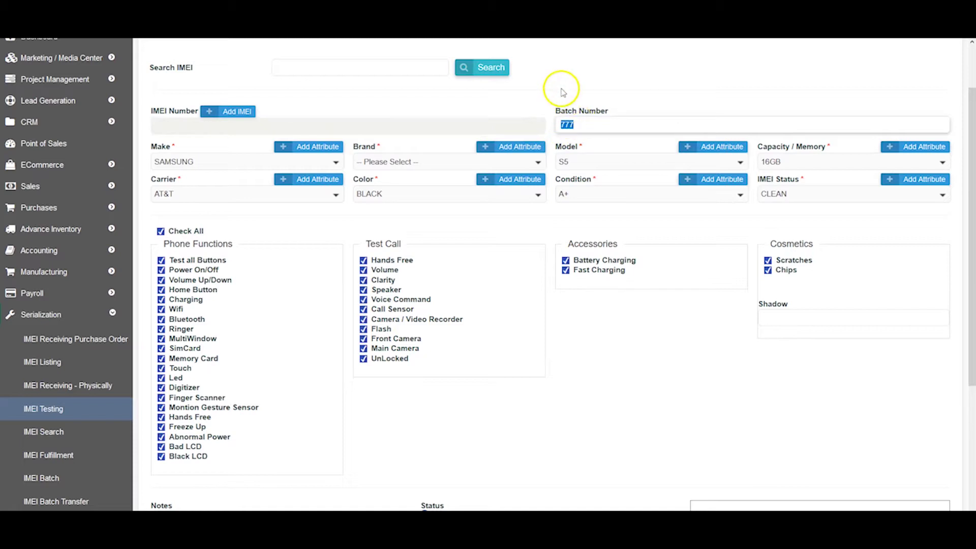
{"action": "left_click", "coordinate": [620, 356]}
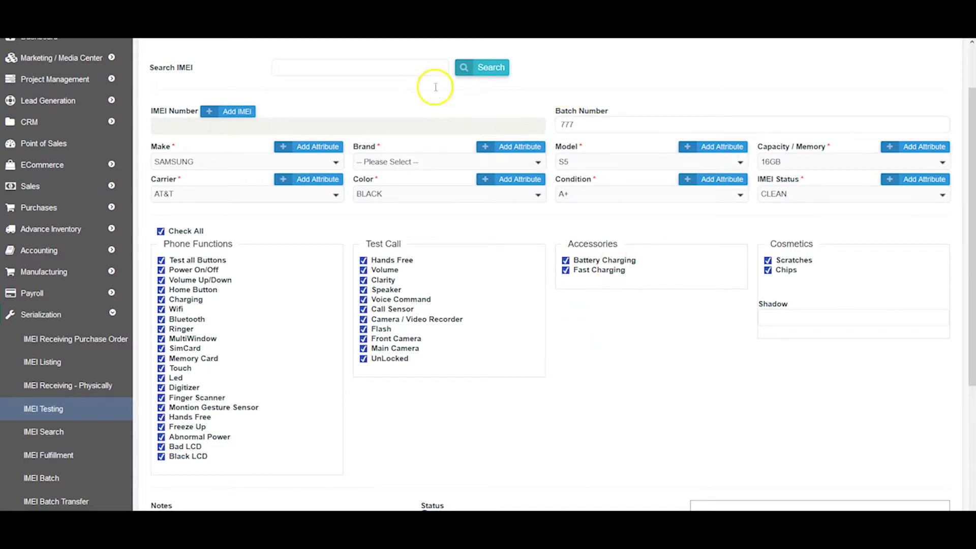
{"action": "left_click", "coordinate": [590, 120]}
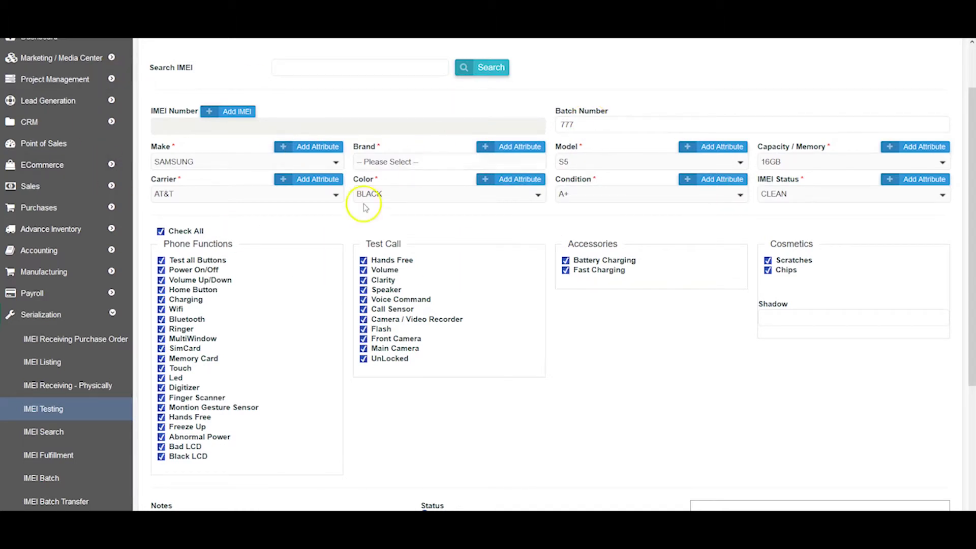
{"action": "left_click", "coordinate": [379, 202]}
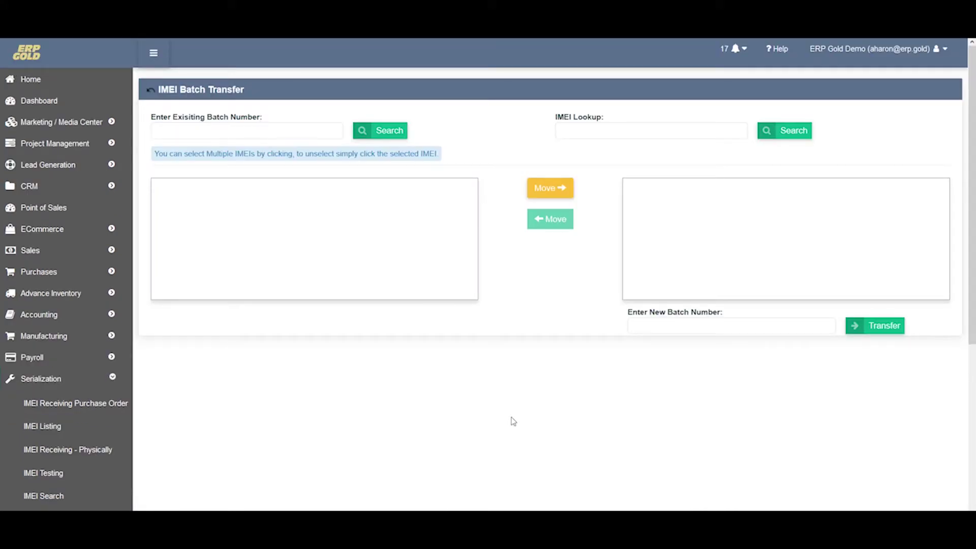
{"action": "left_click", "coordinate": [298, 131]}
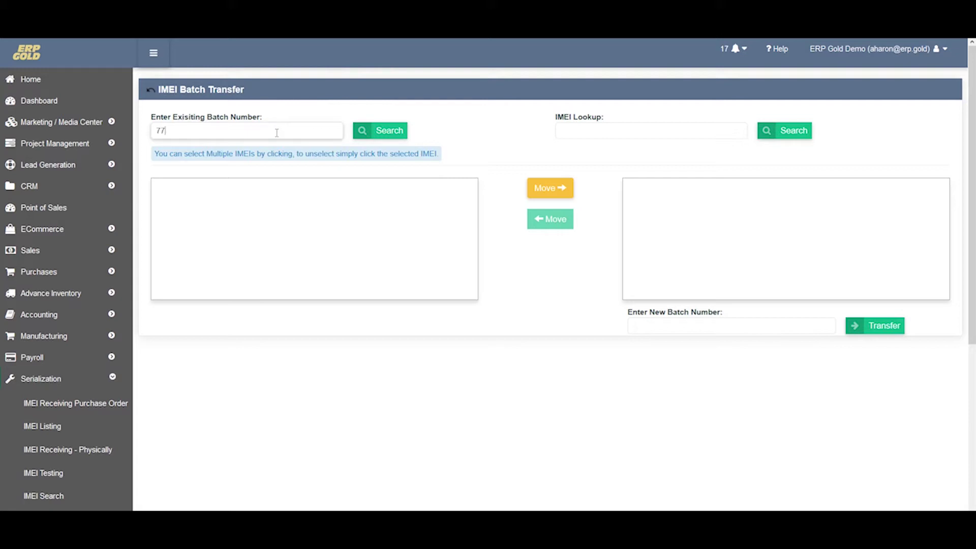
{"action": "left_click", "coordinate": [402, 130]}
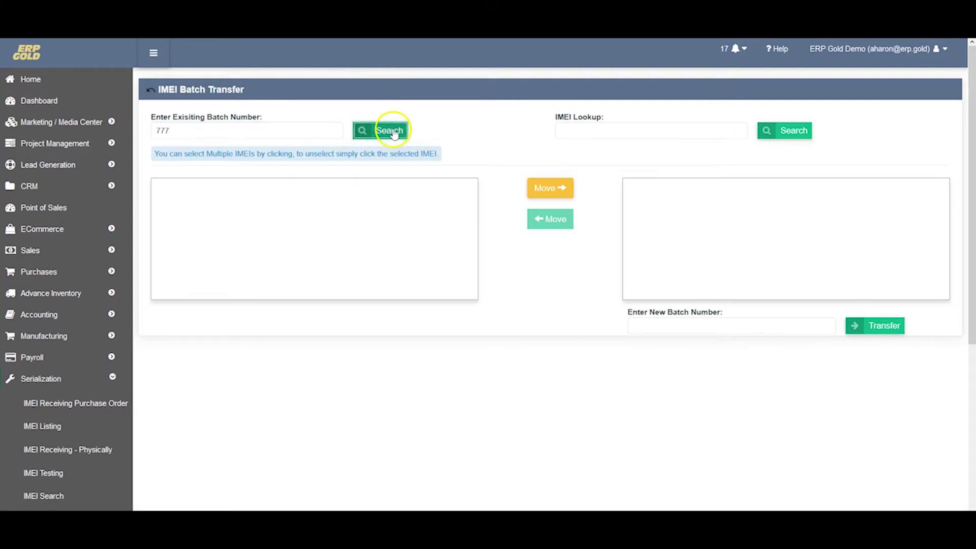
{"action": "left_click", "coordinate": [283, 192]}
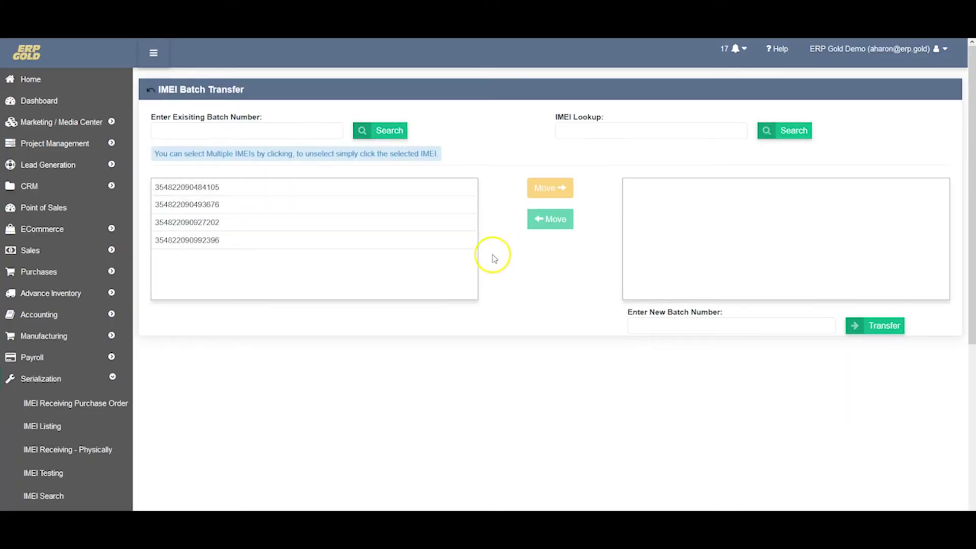
{"action": "left_click", "coordinate": [325, 223]}
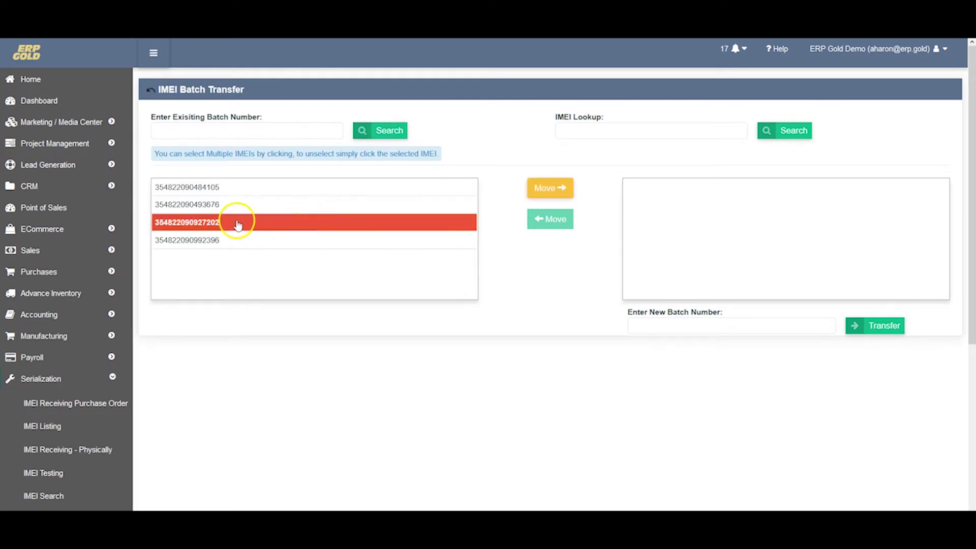
{"action": "left_click", "coordinate": [553, 191]}
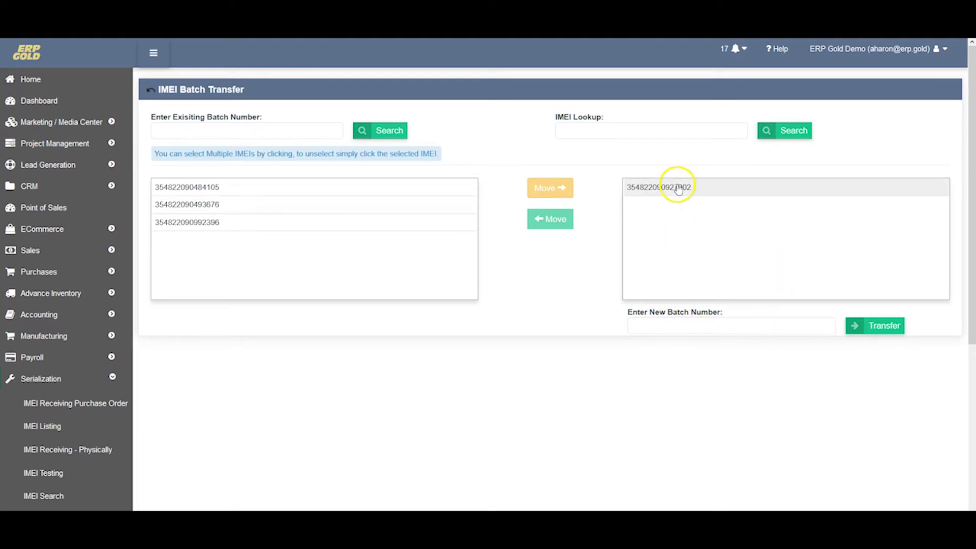
{"action": "left_click", "coordinate": [659, 328]}
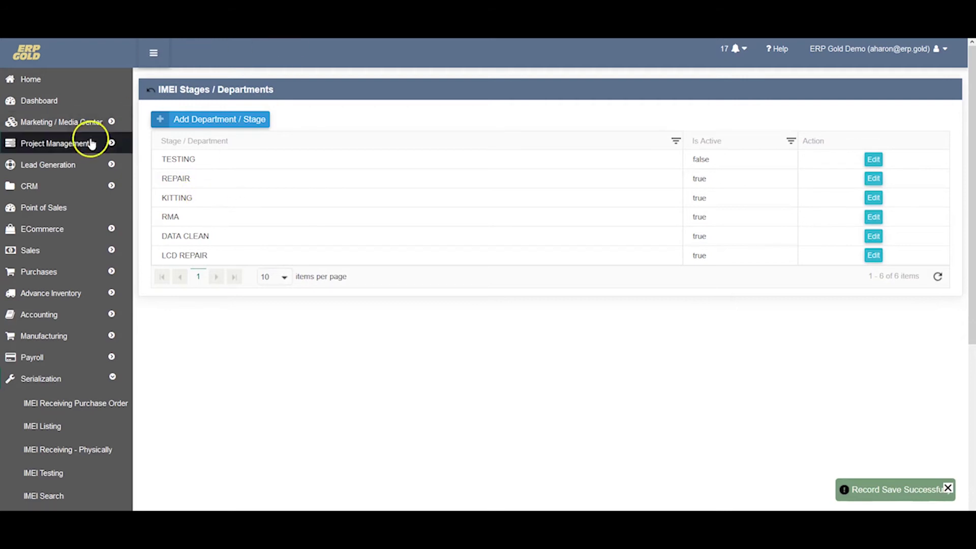
{"action": "scroll", "coordinate": [38, 402], "scroll_direction": "down", "scroll_amount": 1}
{"action": "scroll", "coordinate": [39, 401], "scroll_direction": "down", "scroll_amount": 2}
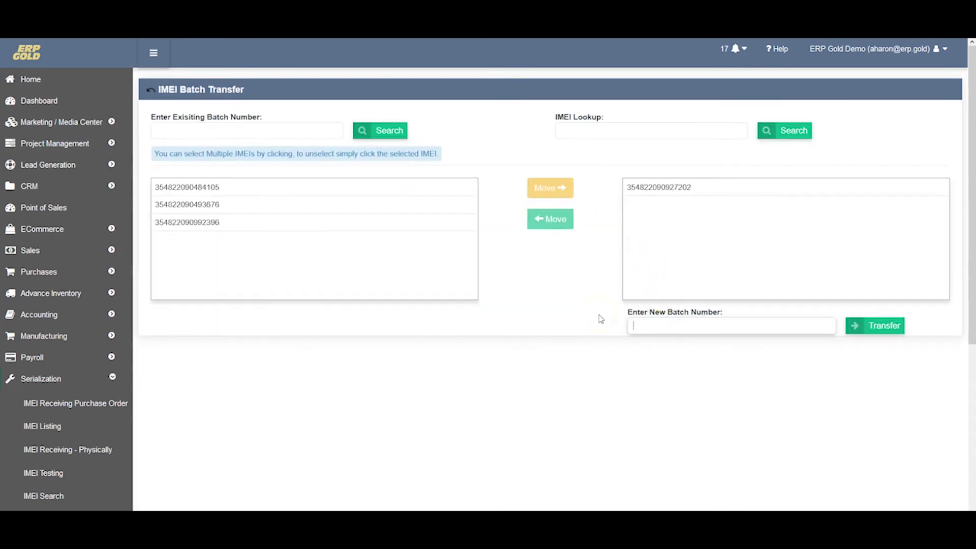
{"action": "left_click", "coordinate": [891, 325]}
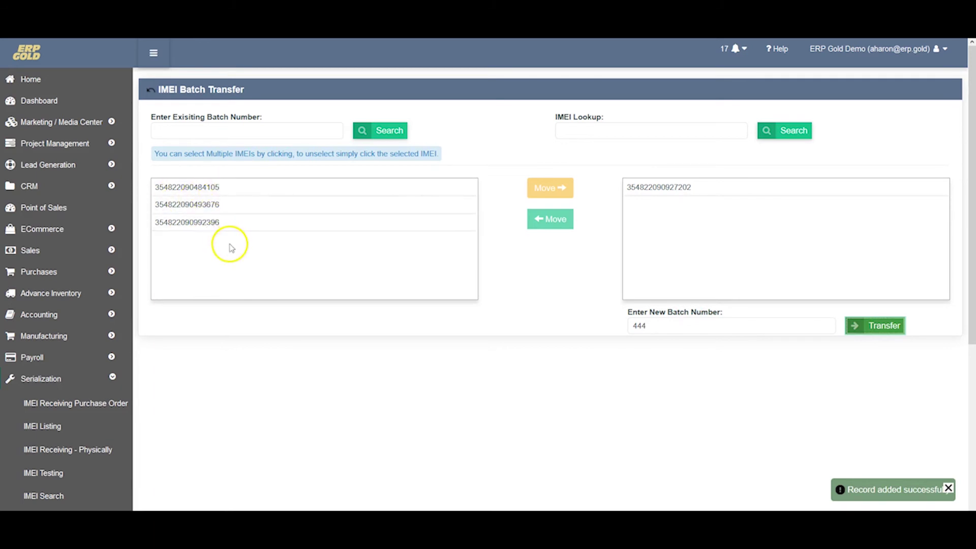
{"action": "scroll", "coordinate": [232, 249], "scroll_direction": "down", "scroll_amount": 2}
{"action": "scroll", "coordinate": [371, 273], "scroll_direction": "up", "scroll_amount": 1}
{"action": "scroll", "coordinate": [305, 325], "scroll_direction": "down", "scroll_amount": 2}
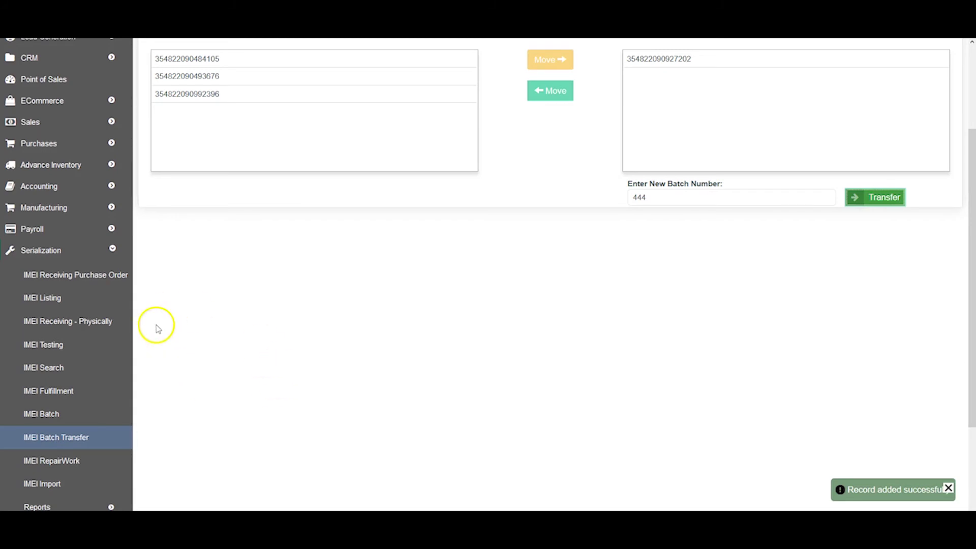
Go to IMEI Fulfillment and fill in batch 777
{"action": "left_click", "coordinate": [50, 395]}
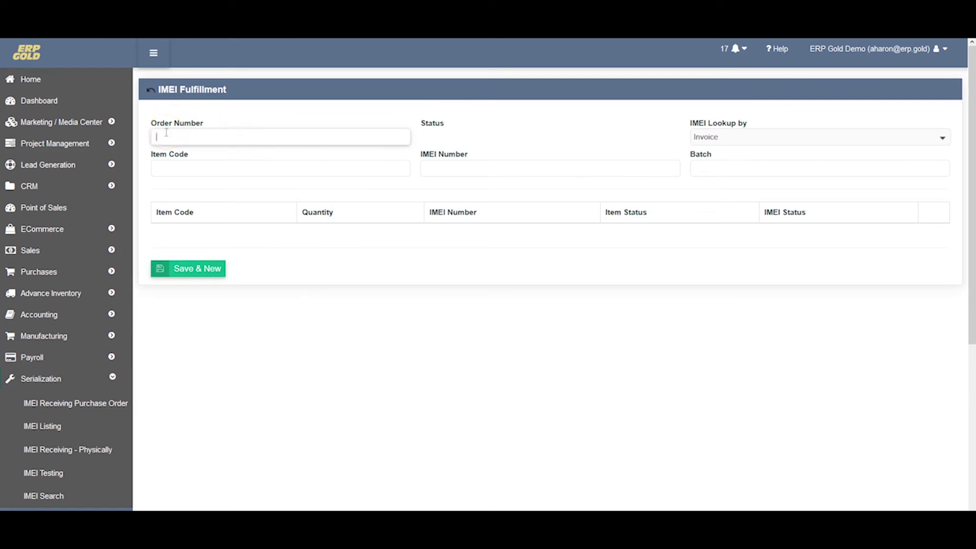
{"action": "left_click", "coordinate": [747, 169]}
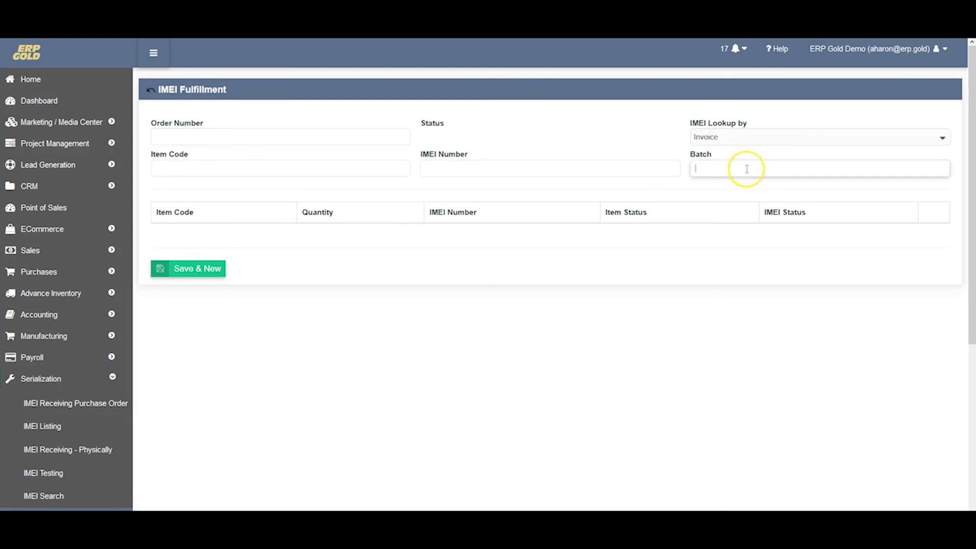